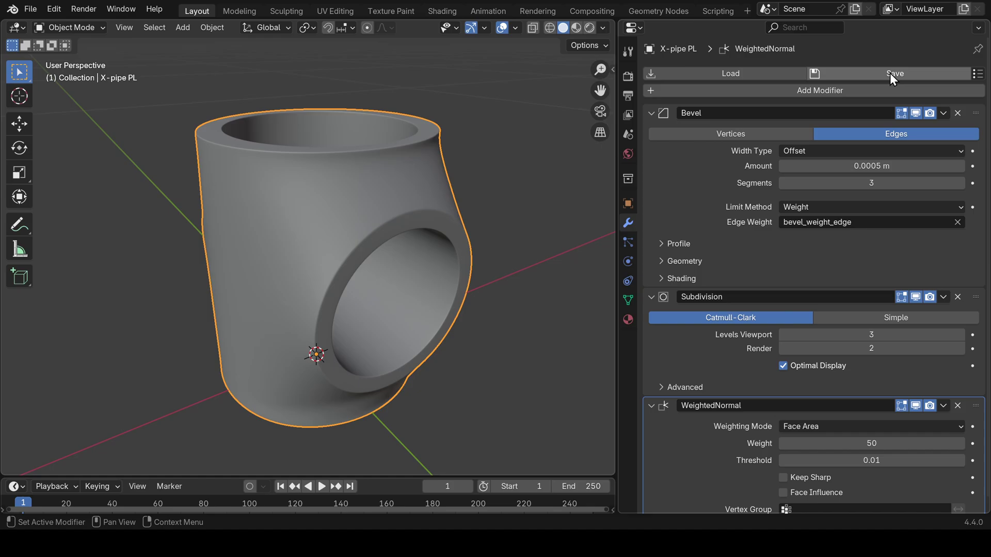
scroll(868, 419, "down", 1)
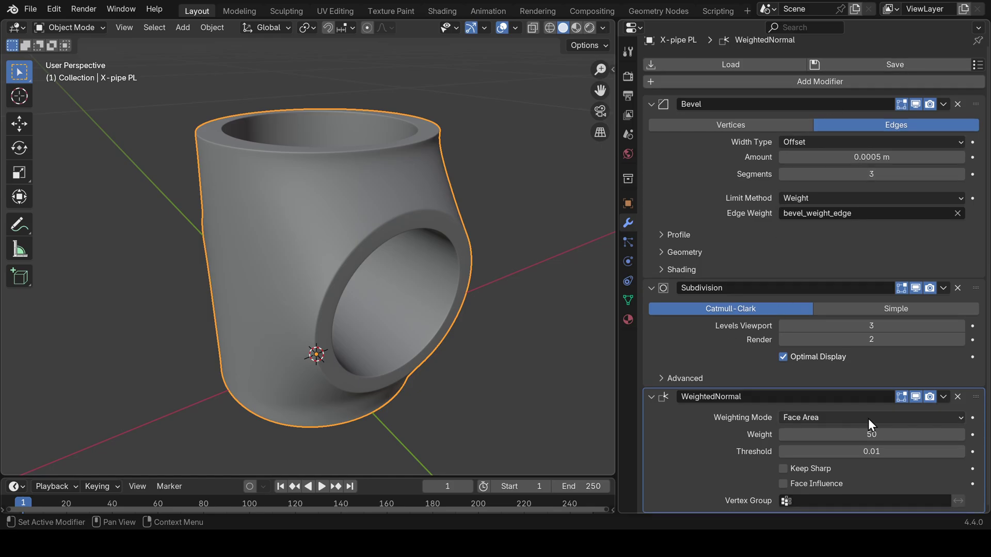
scroll(826, 258, "up", 1)
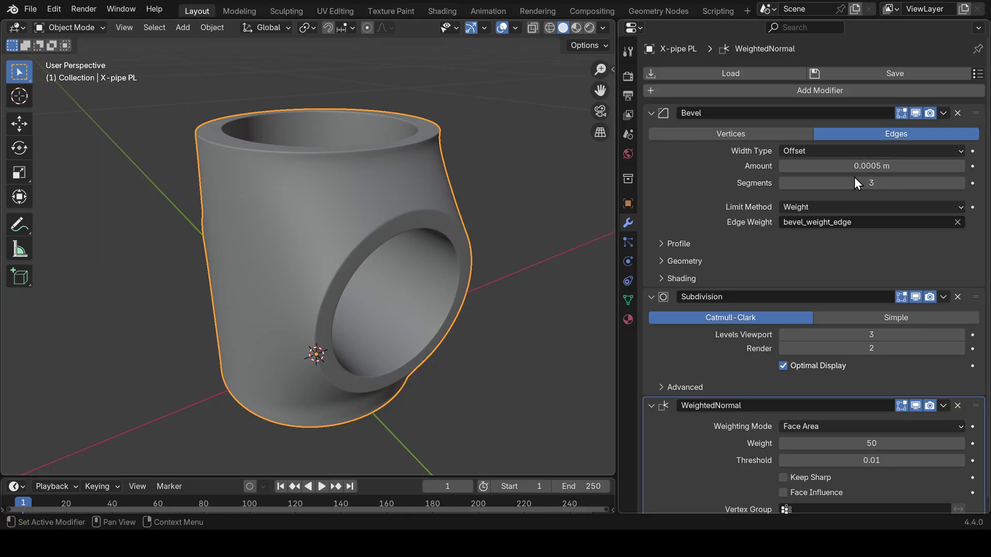
scroll(784, 222, "down", 1)
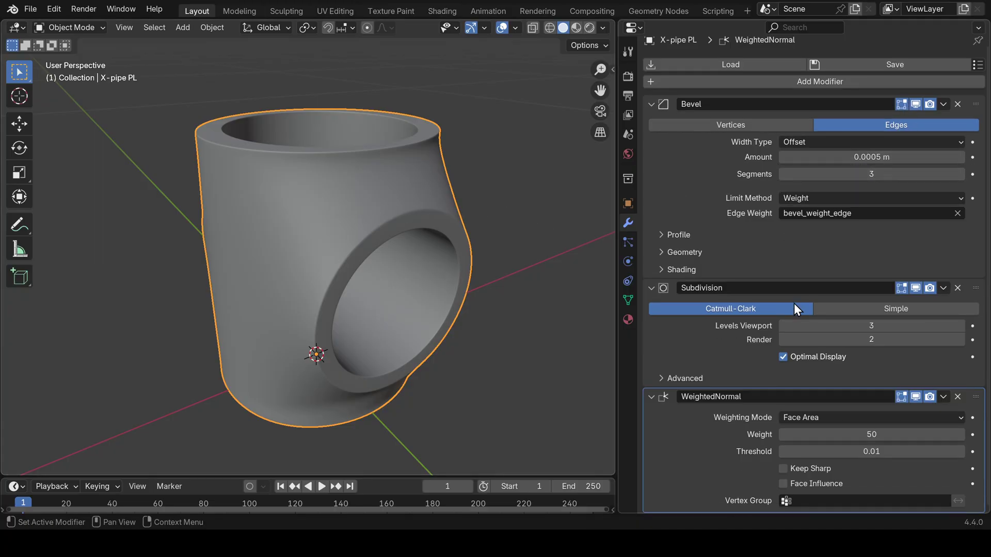
scroll(723, 199, "up", 1)
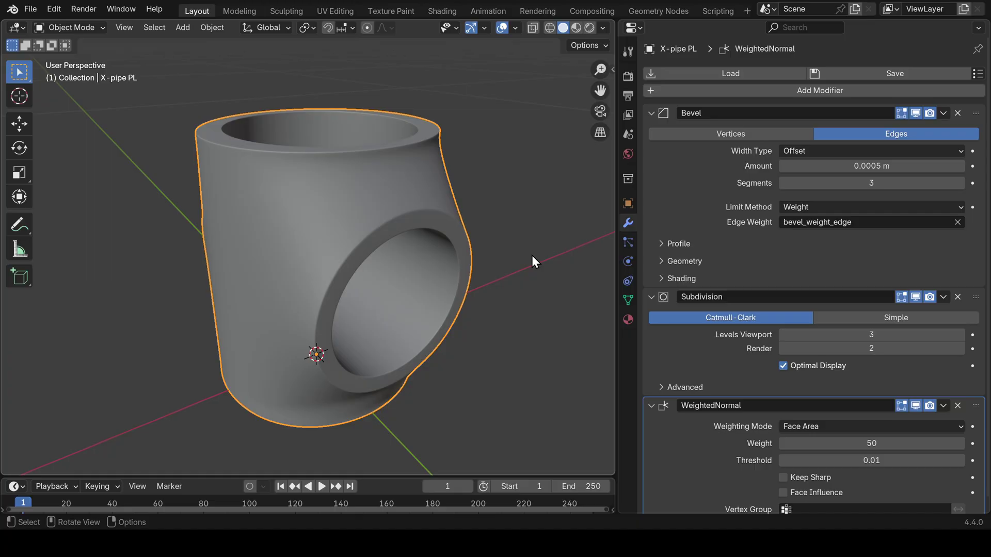
Save the pipe's modifier stack as a new preset named "Hard Surface" with the bevel icon
left_click(875, 73)
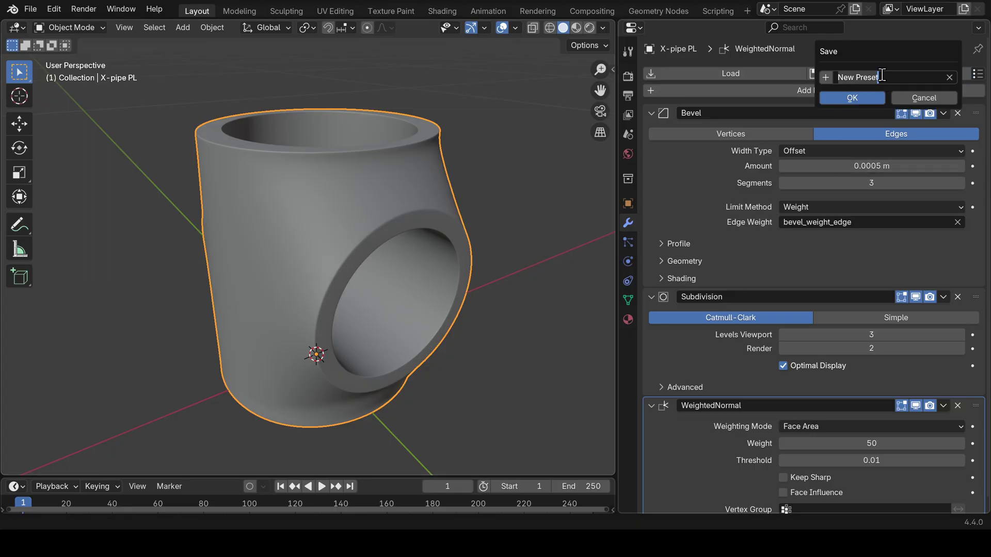
type("Hard Surface")
key("Return")
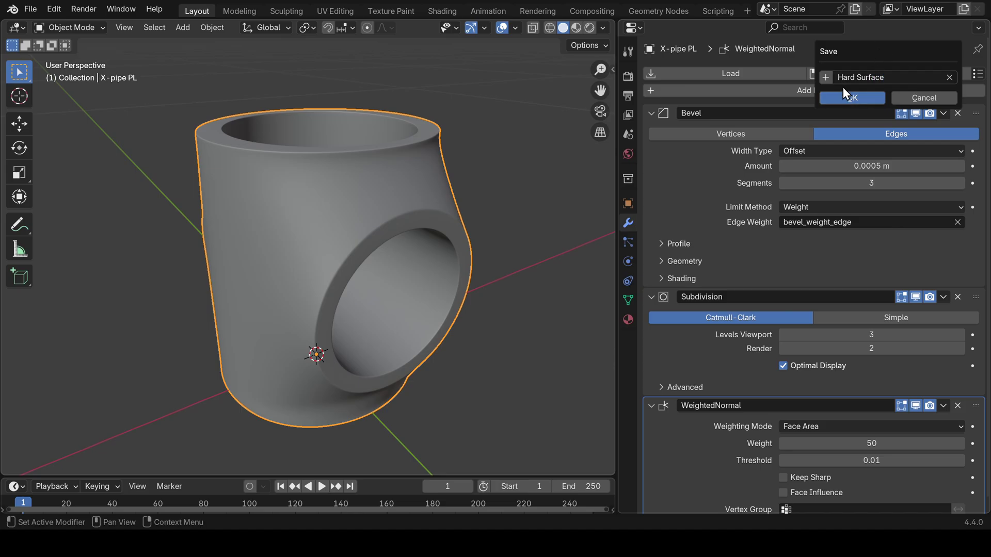
left_click(827, 76)
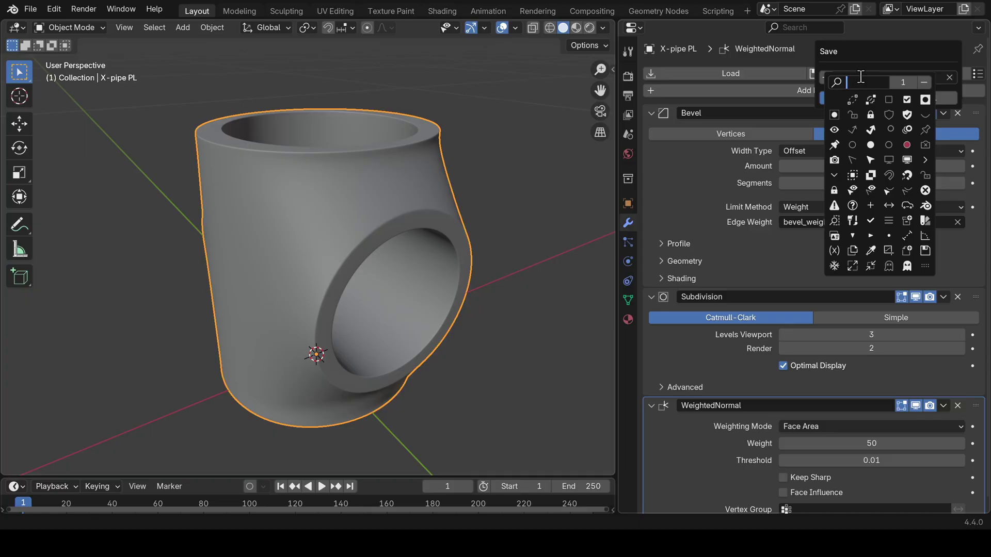
type("bevel")
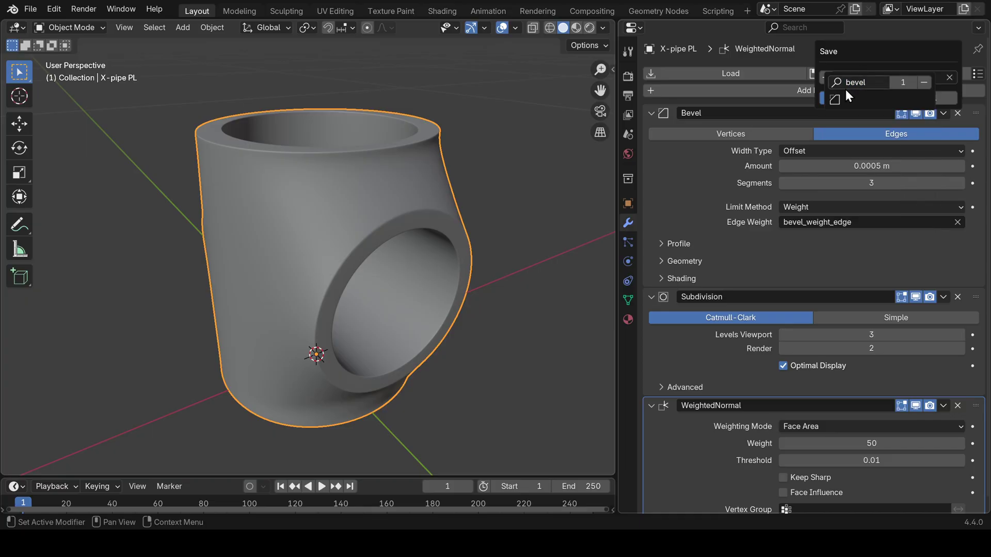
left_click(836, 97)
left_click(857, 99)
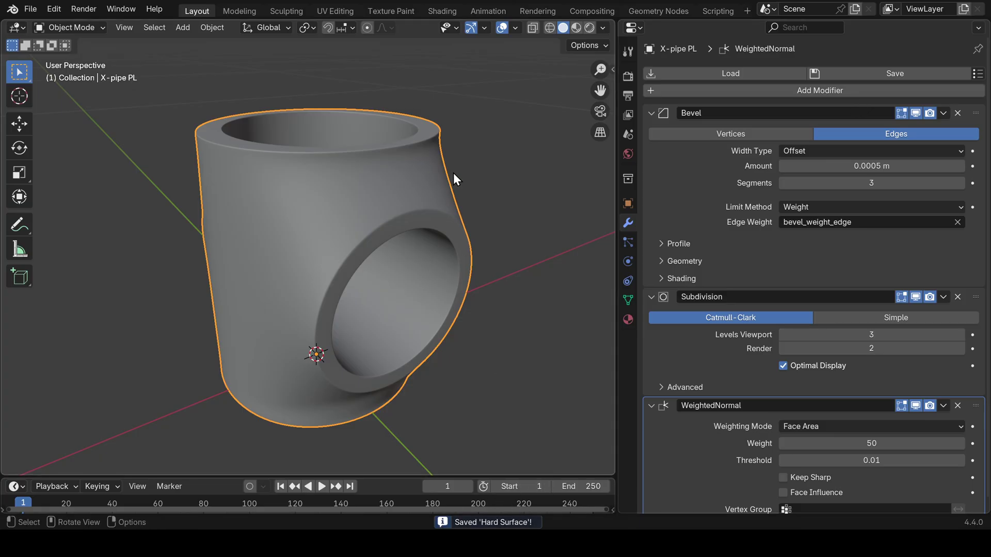
Remove the Bevel, Subdivision and WeightedNormal modifiers from the pipe
left_click(958, 113)
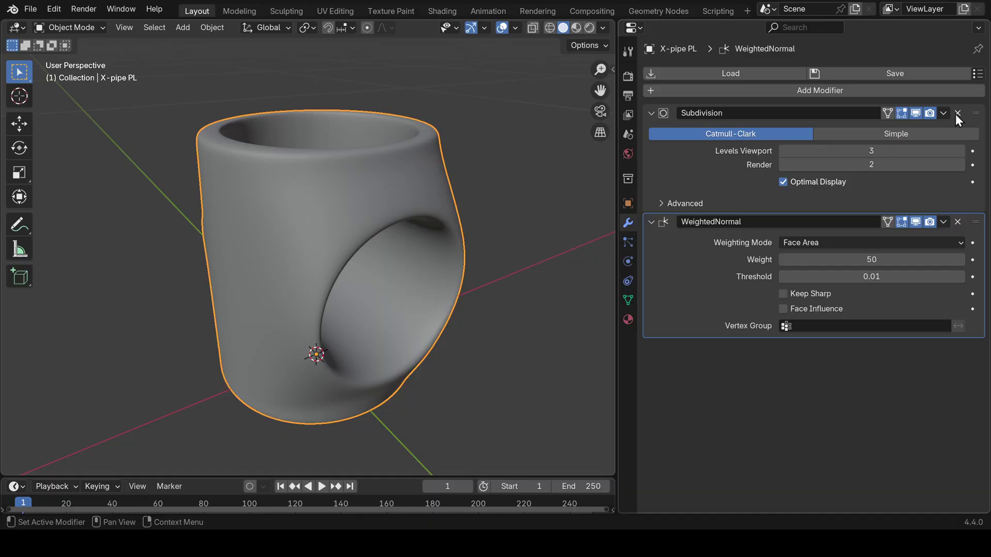
left_click(958, 113)
left_click(957, 113)
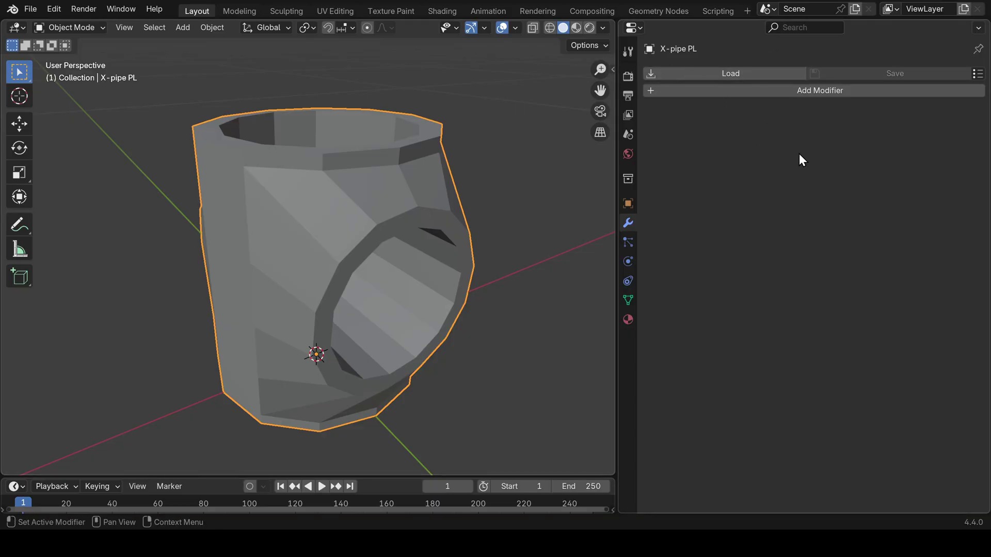
Load the Hard Surface preset onto the pipe
left_click(725, 71)
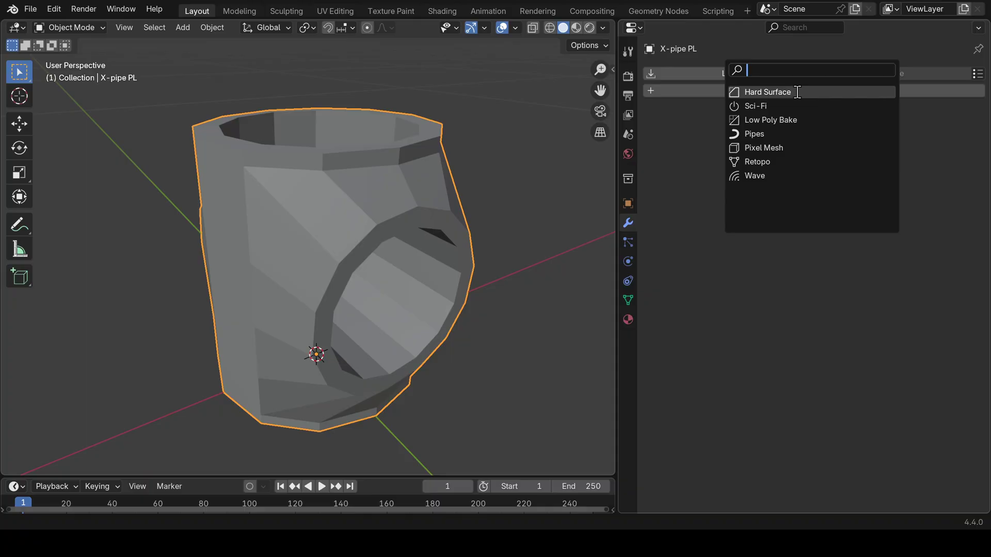
type("Hard")
key("BackSpace")
key("BackSpace")
key("BackSpace")
key("BackSpace")
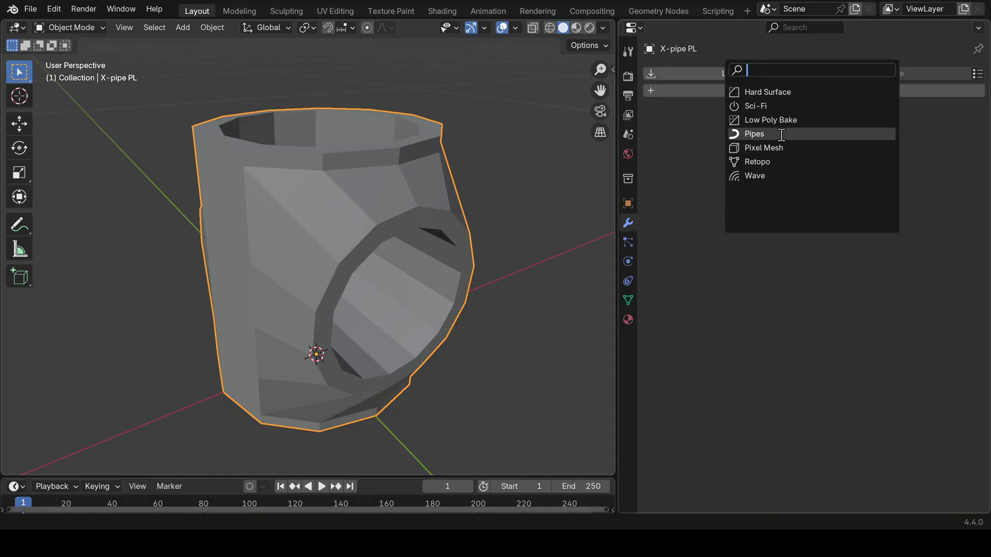
left_click(772, 92)
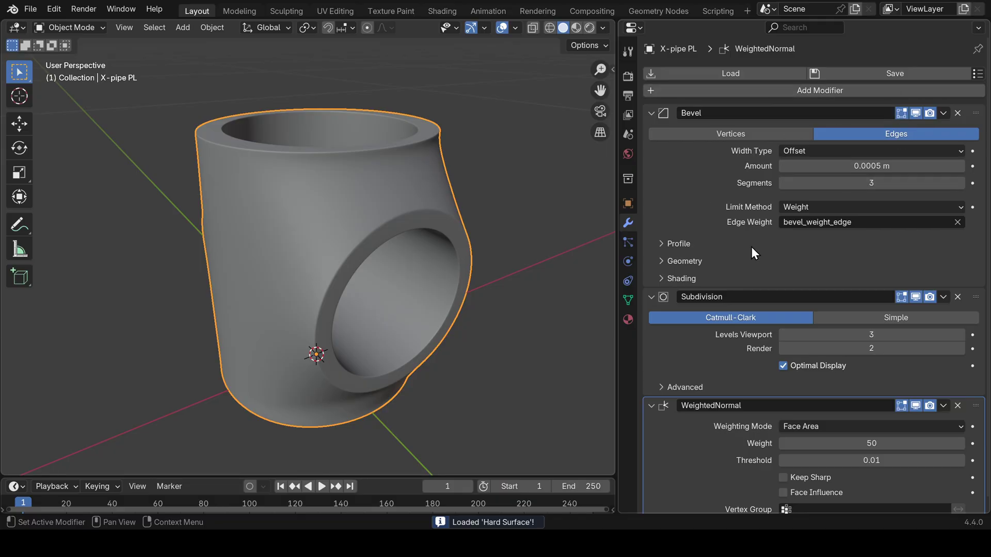
Set the Subdivision modifier's viewport levels to 4
scroll(752, 253, "down", 1)
scroll(760, 294, "up", 1)
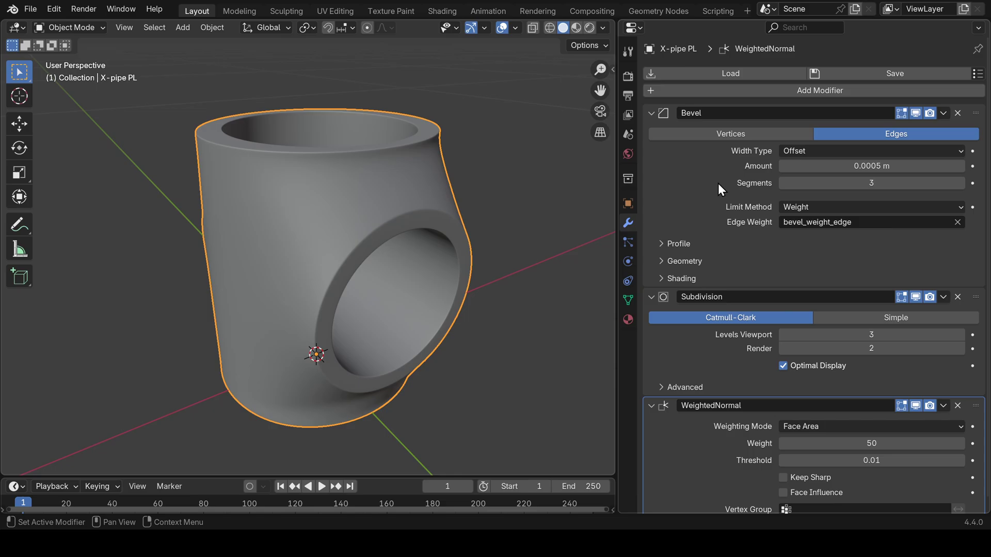
scroll(718, 183, "down", 1)
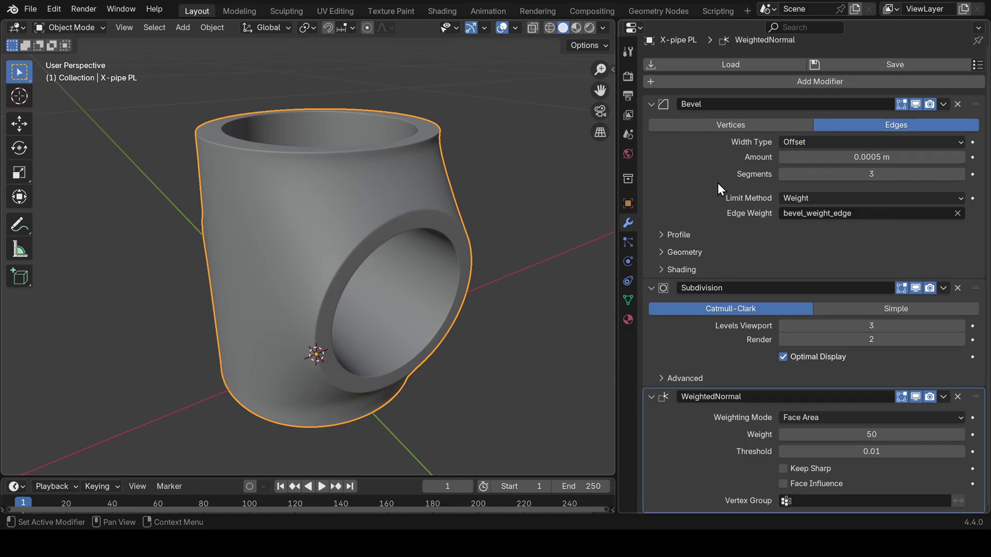
scroll(715, 187, "up", 1)
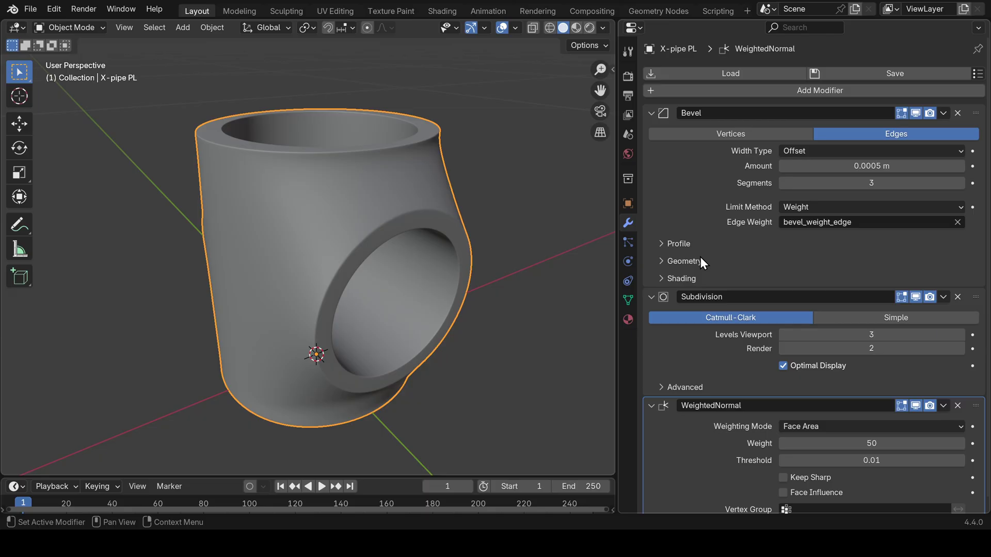
scroll(701, 257, "down", 1)
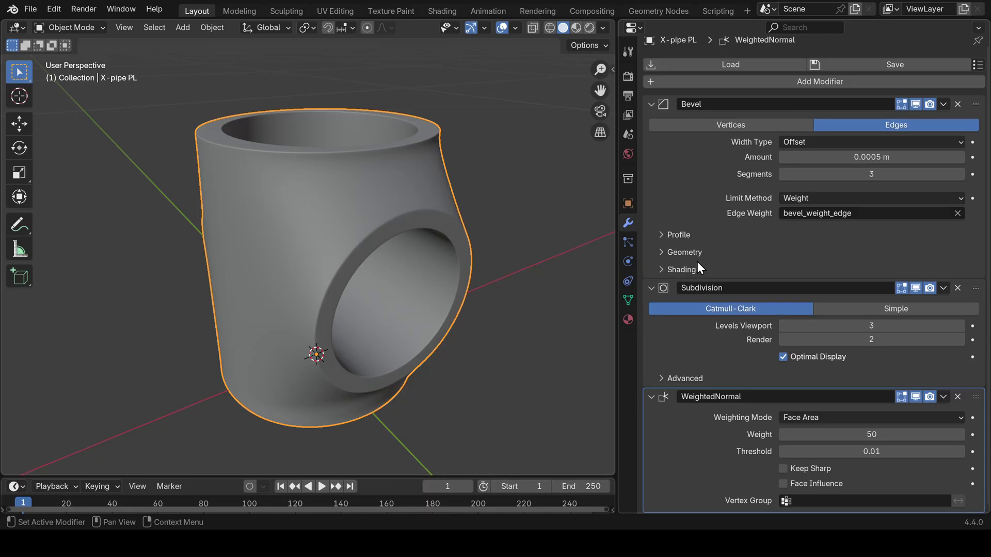
left_click(859, 327)
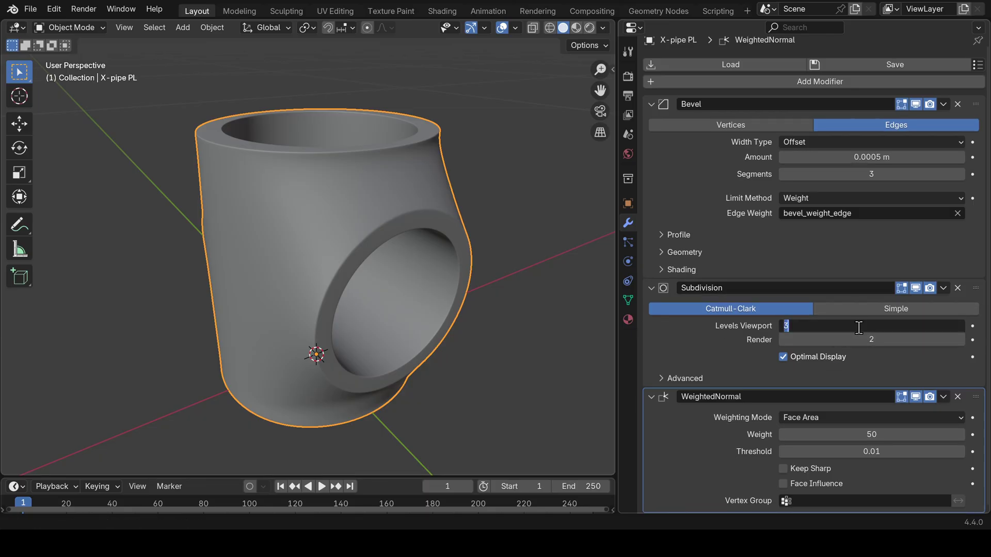
type("4")
key("Return")
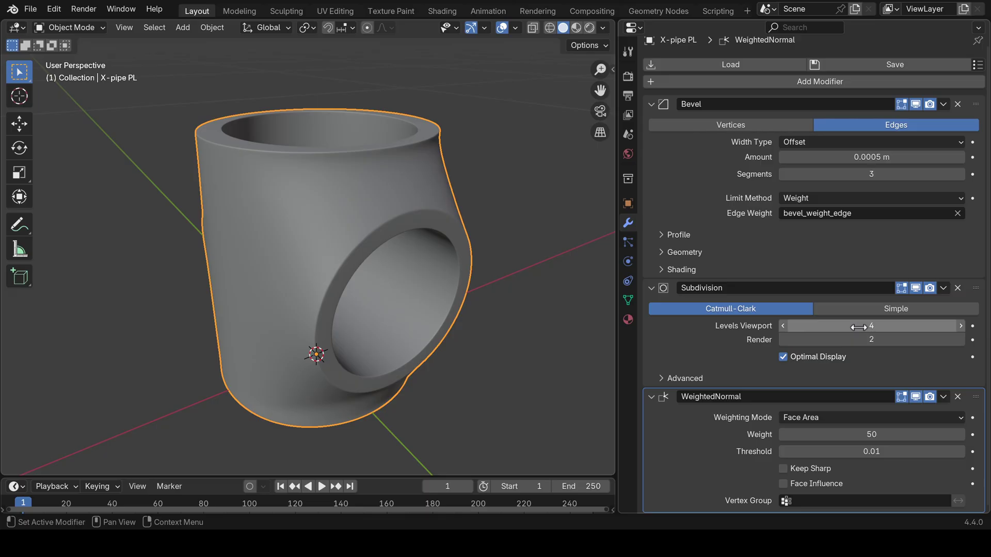
Overwrite the saved Hard Surface preset with the current modifier stack
scroll(730, 265, "up", 1)
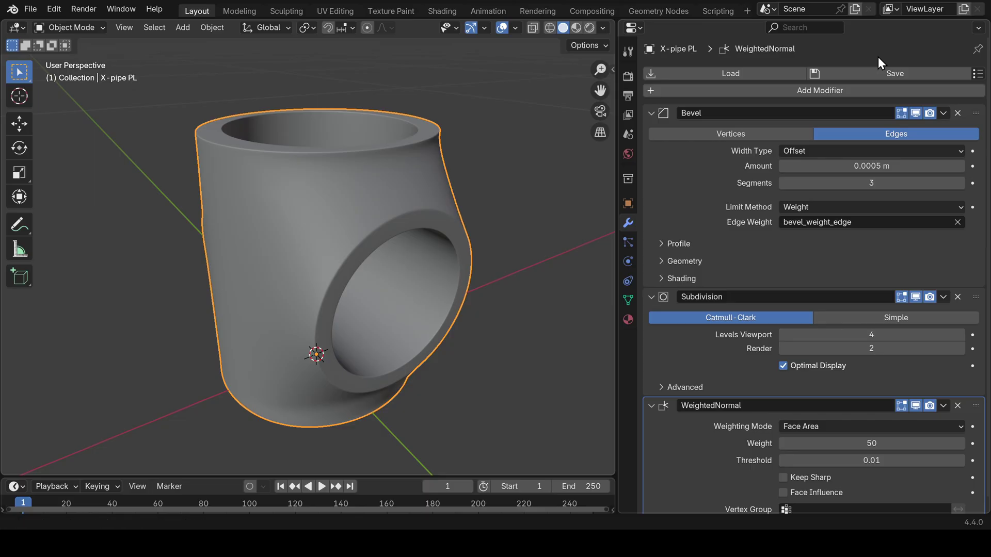
left_click(881, 73)
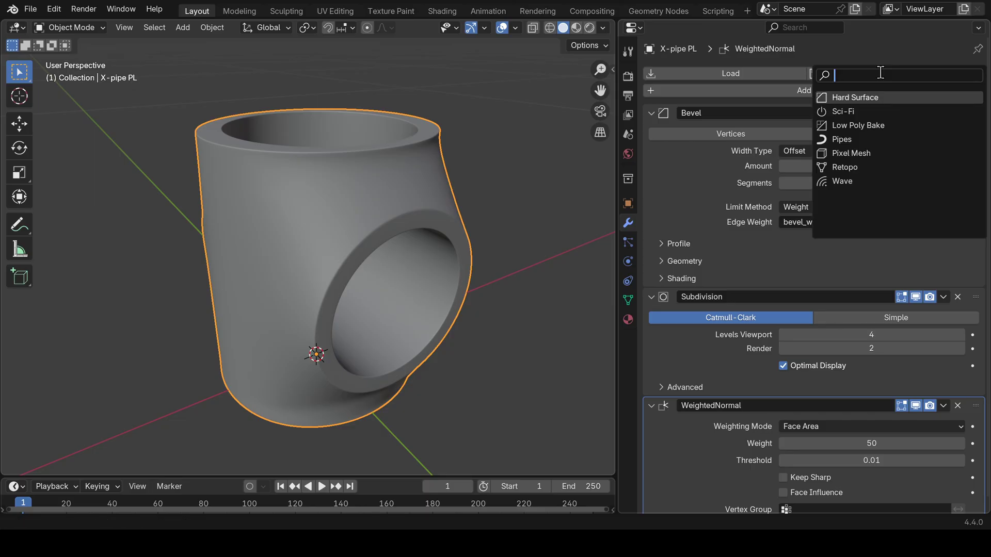
left_click(860, 97)
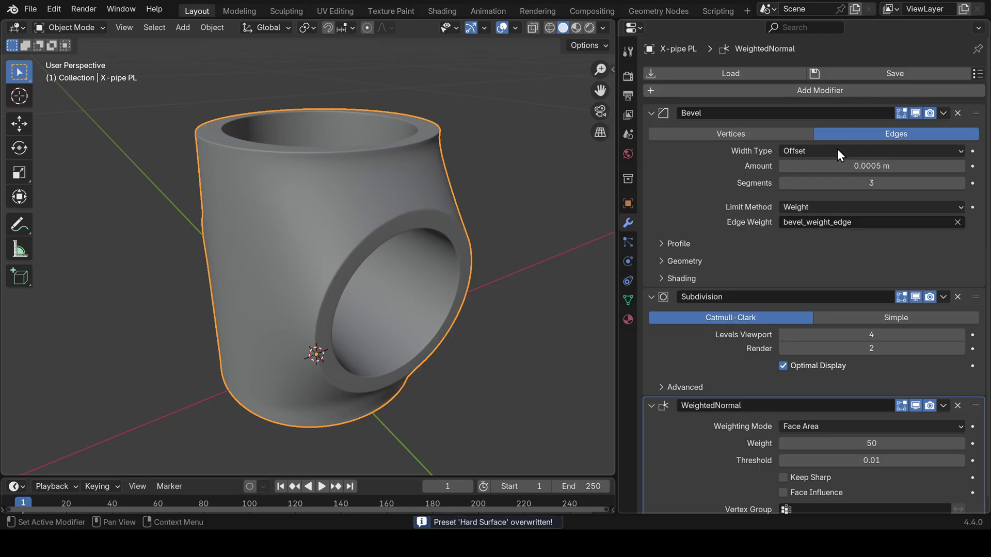
Clear all three modifiers from the pipe and reload the updated Hard Surface preset
left_click(958, 112)
left_click(959, 112)
left_click(959, 112)
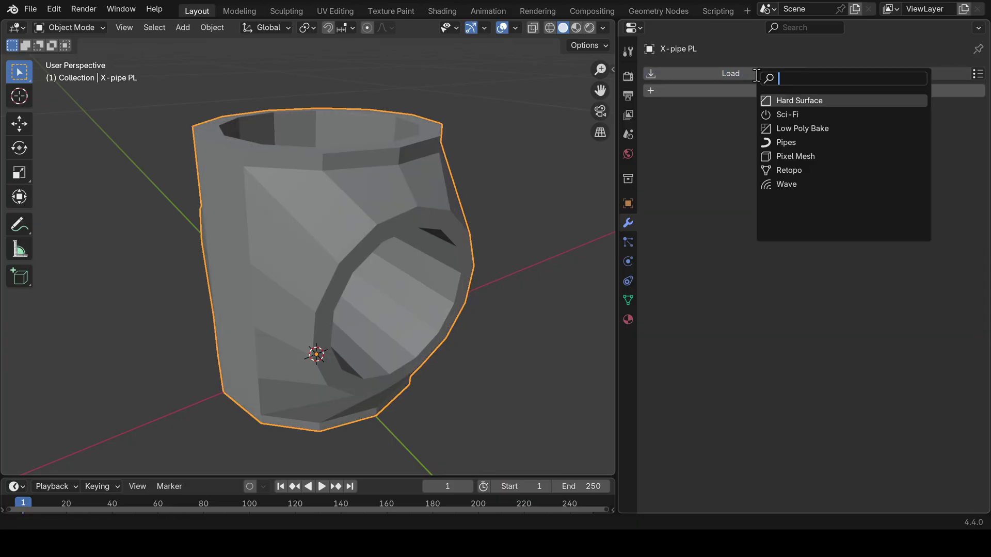
left_click(788, 101)
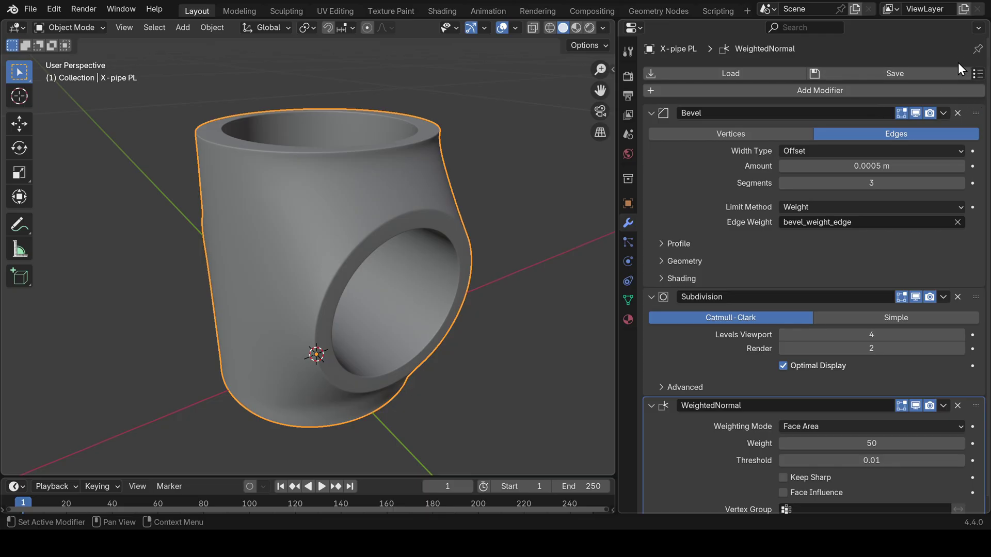
Enable the Hard Surface preset for the pie menu in the Preset Manager and bring up the Modifier Presets pie
left_click(977, 74)
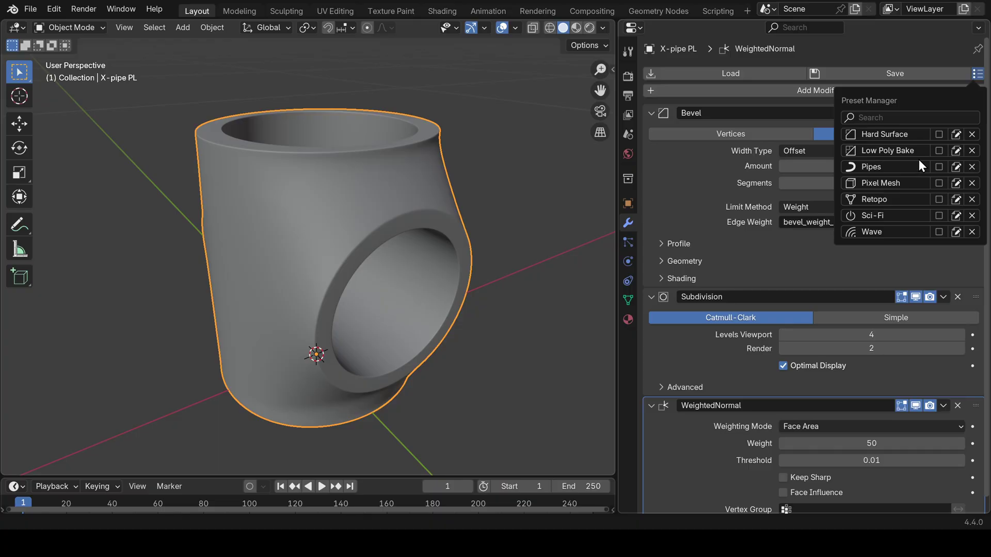
left_click(978, 75)
left_click(939, 134)
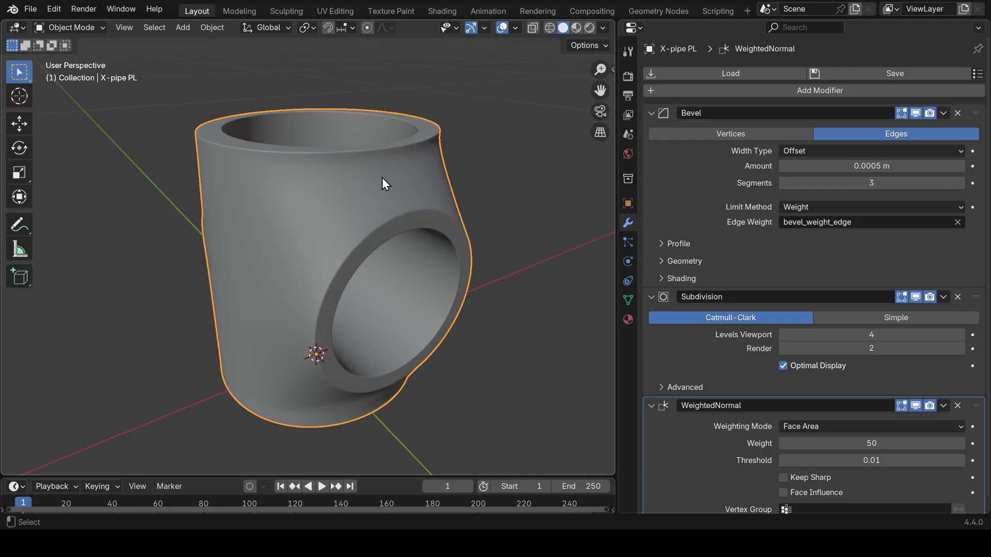
key("shift+alt+m")
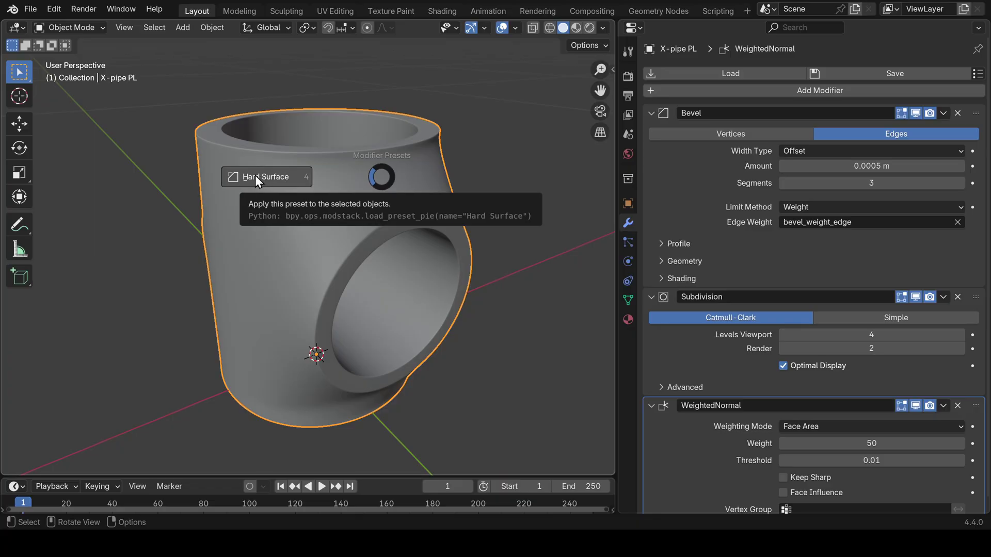
Clear the pipe's modifier stack and apply the Hard Surface preset from the Modifier Presets pie
left_click(958, 113)
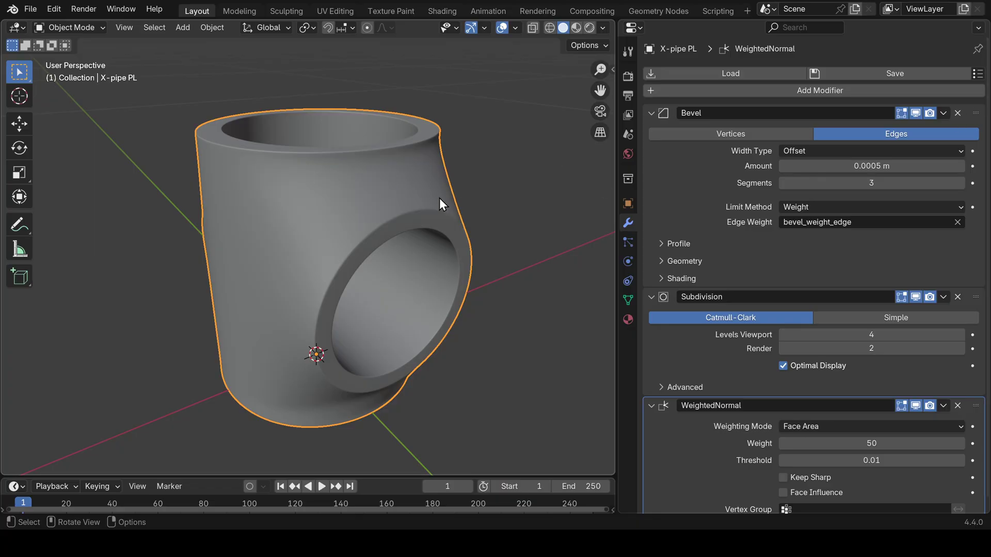
left_click(957, 113)
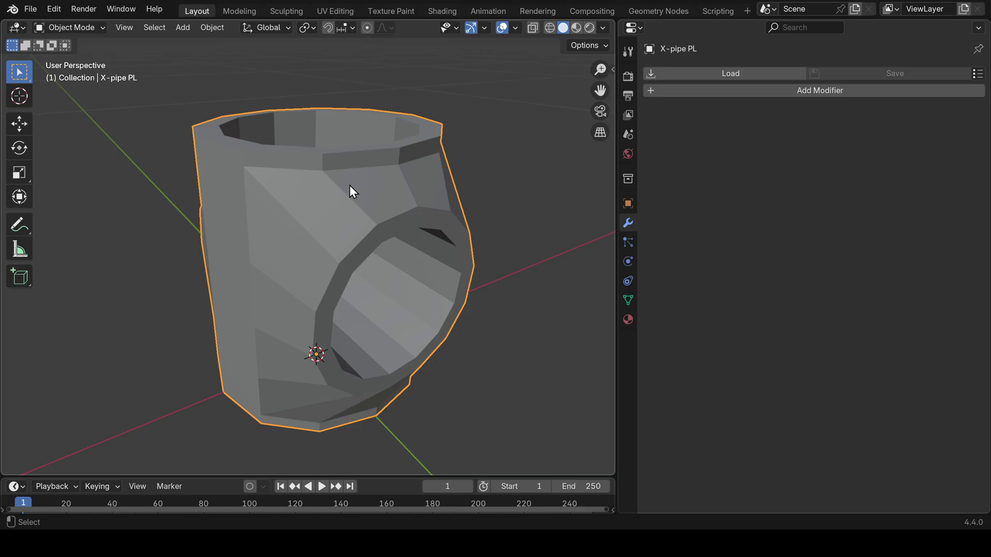
key("alt+m")
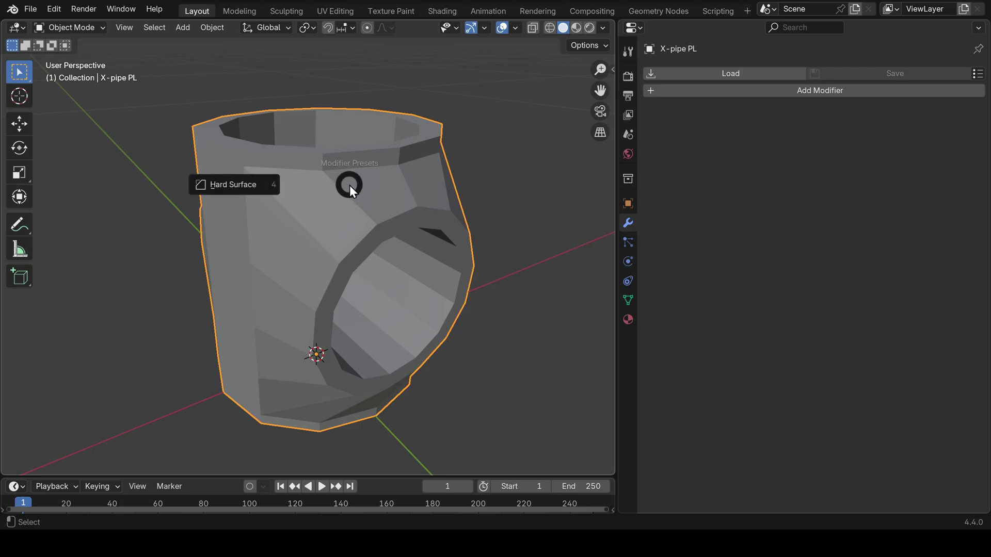
left_click(231, 187)
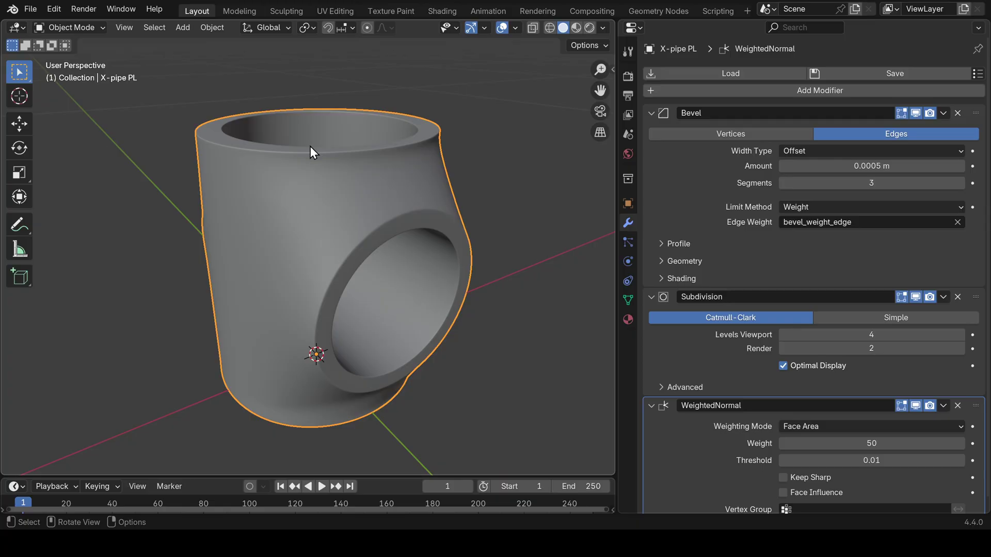
Remove all modifiers that the Hard Surface preset added to the pipe
left_click(958, 113)
left_click(957, 113)
left_click(958, 113)
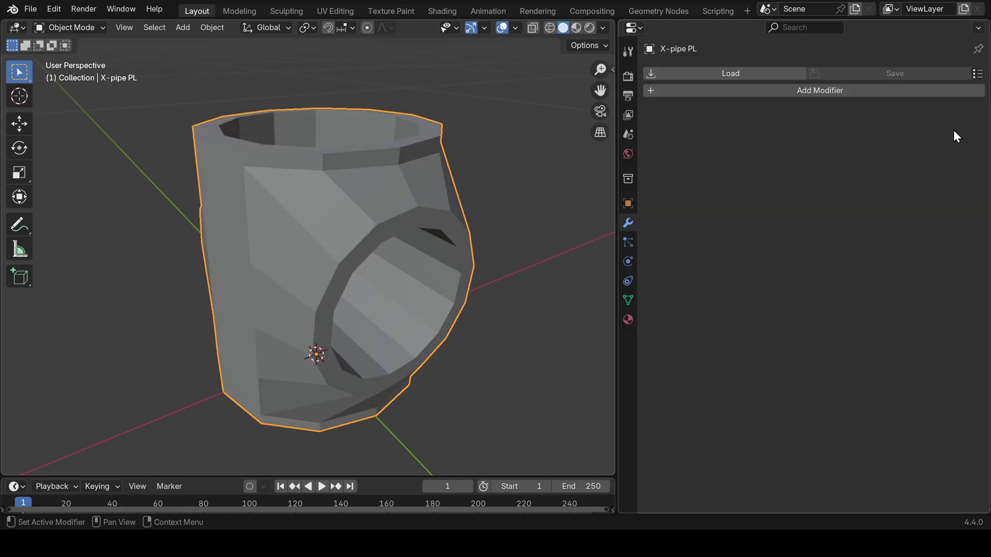
Change the Hard Surface preset's icon to the Boolean modifier icon in the Preset Manager
left_click(978, 73)
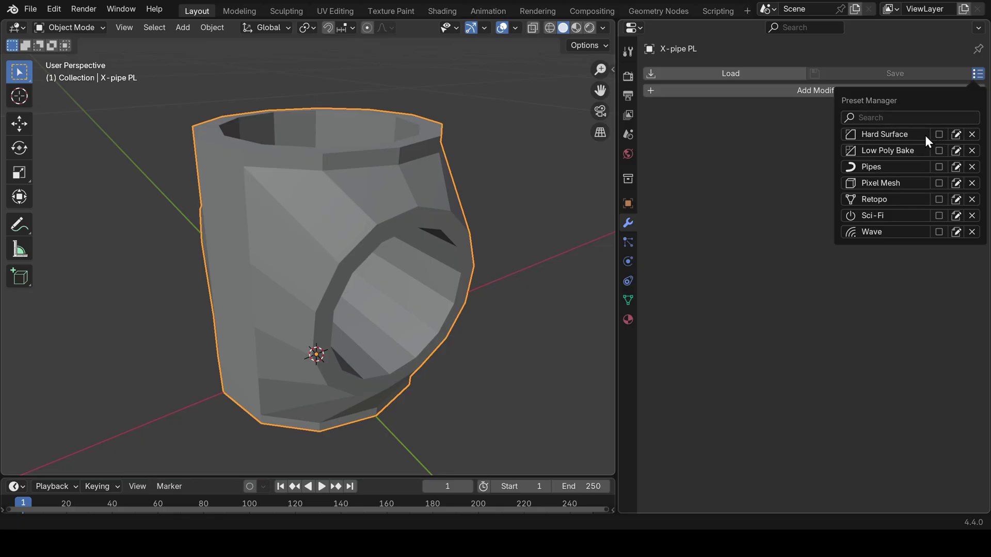
left_click(957, 134)
left_click(854, 138)
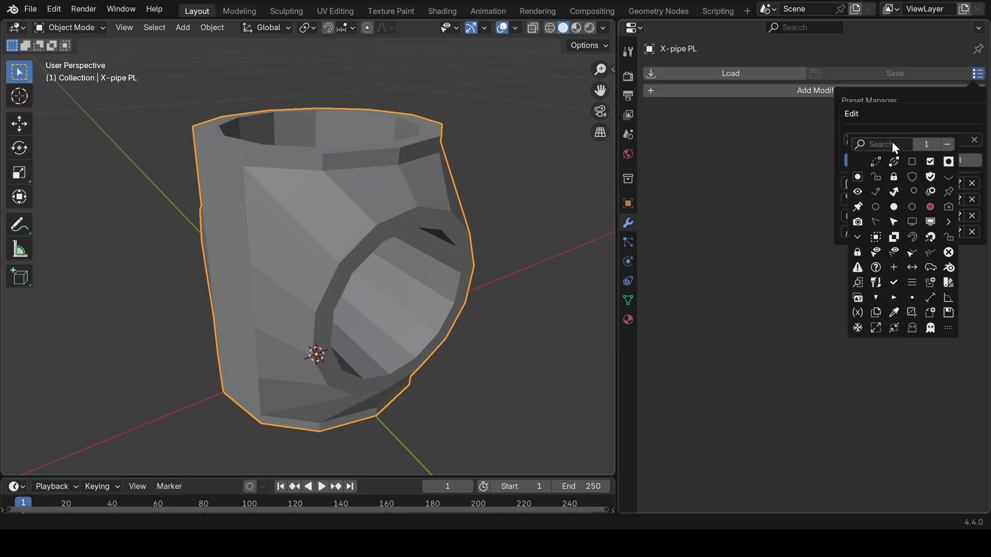
type("bool")
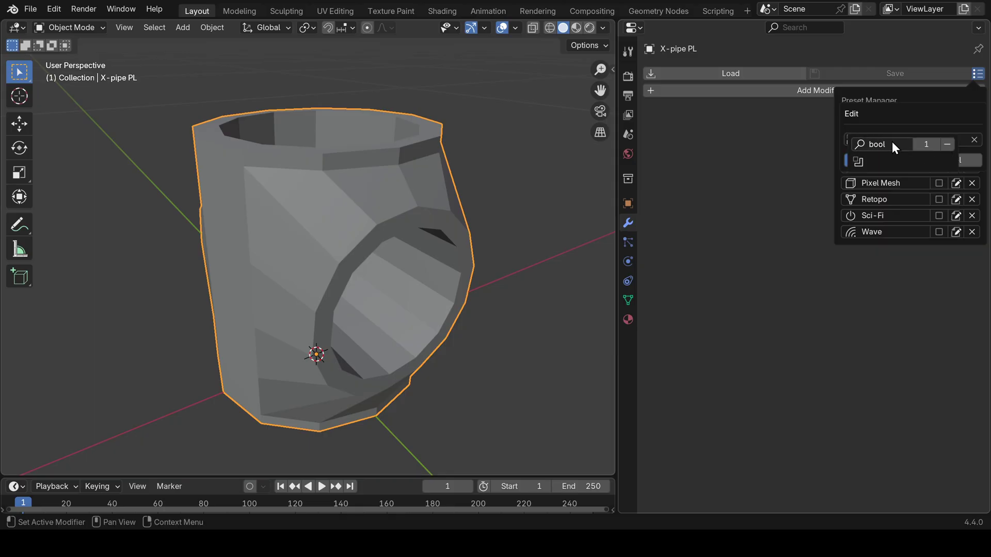
left_click(857, 157)
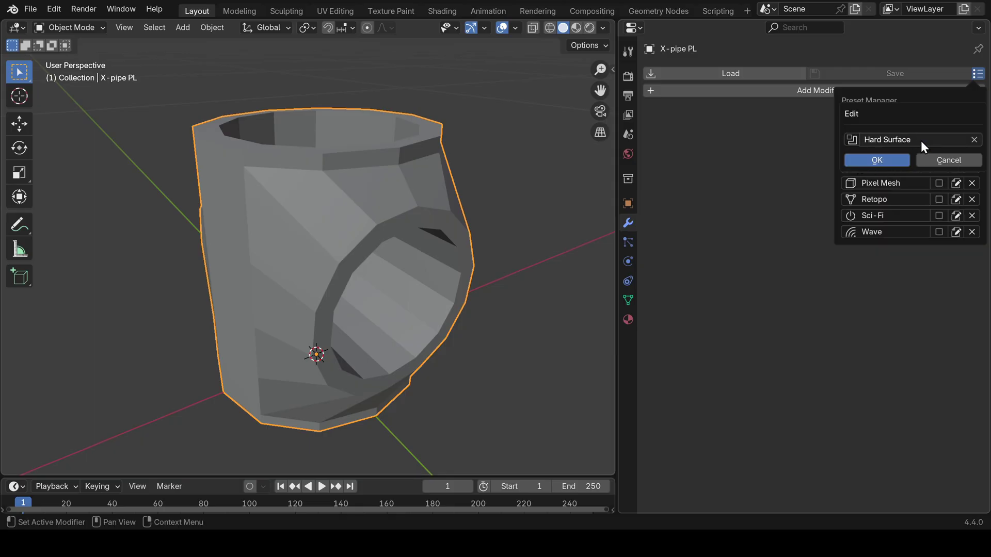
left_click(877, 162)
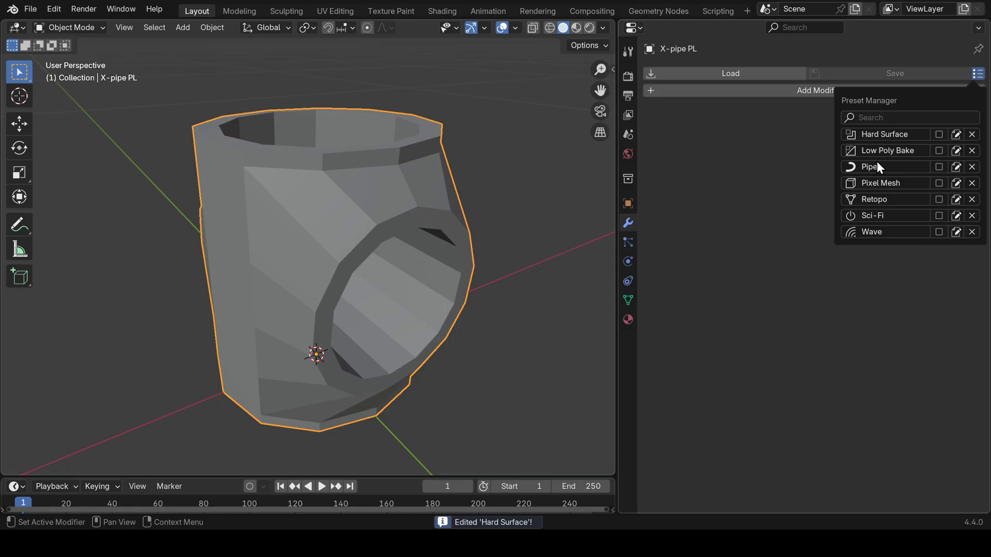
Delete the Hard Surface preset from the Preset Manager
left_click(973, 134)
left_click(882, 133)
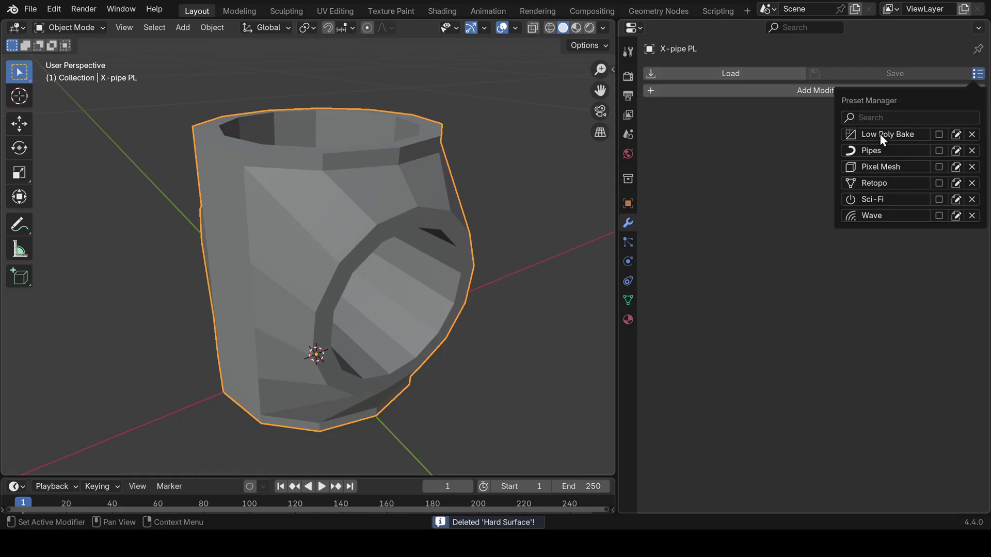